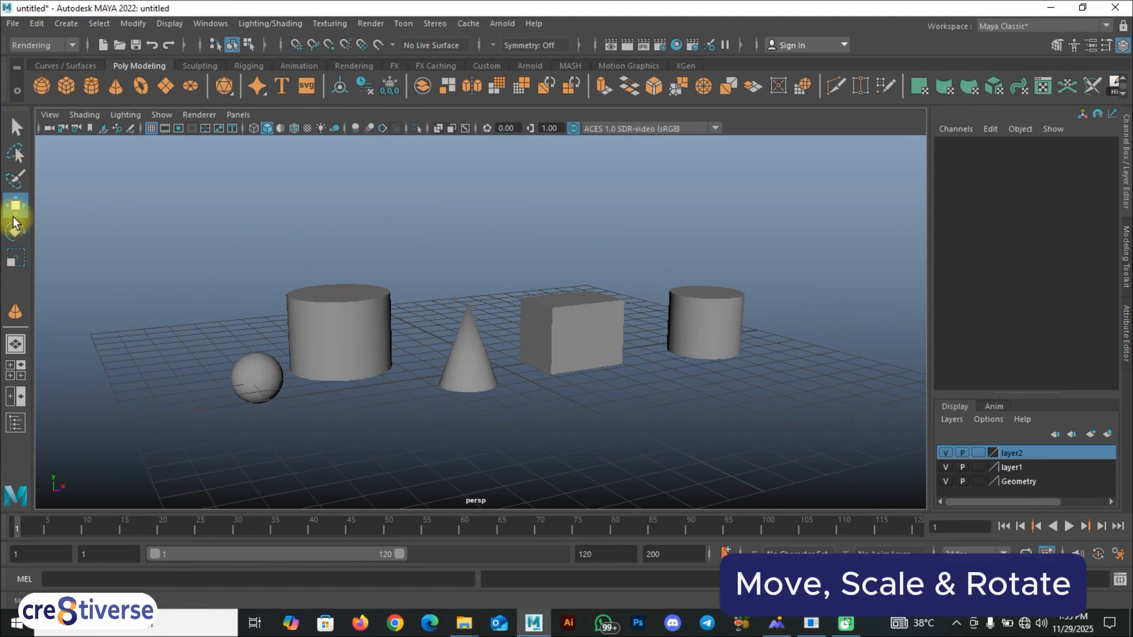
- Select the sphere with the Select tool
key(F9)
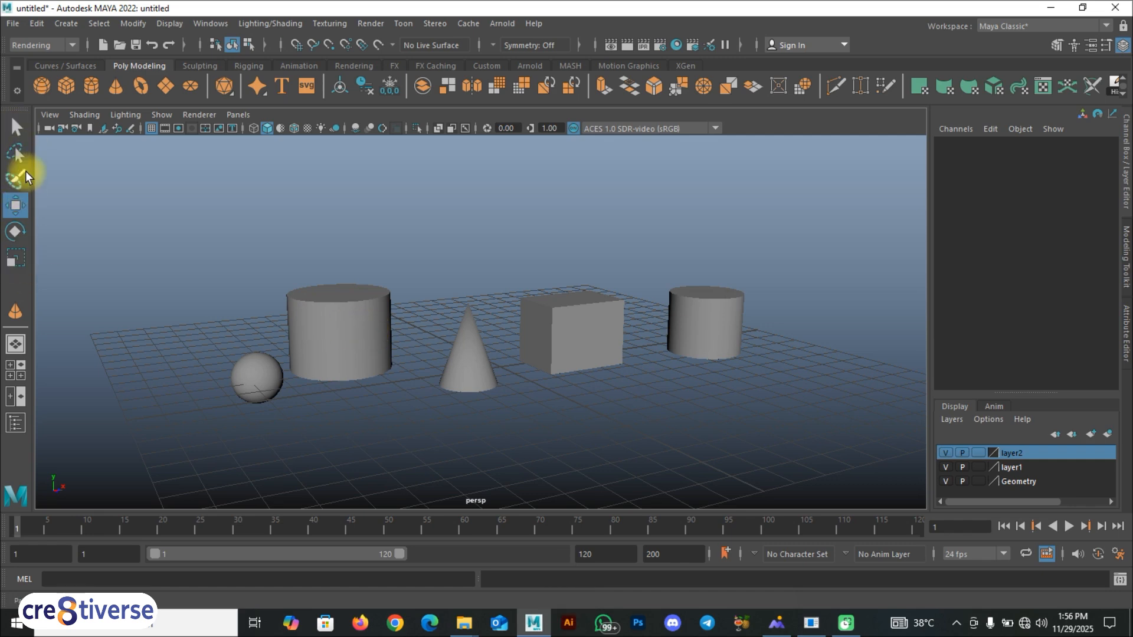
click(15, 126)
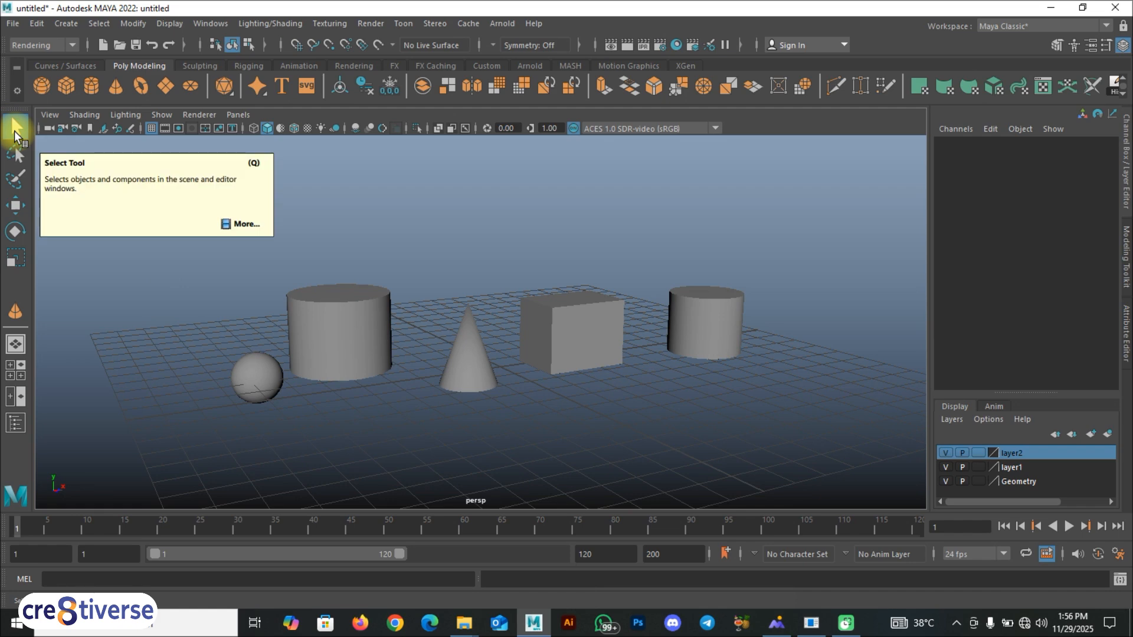
key(q)
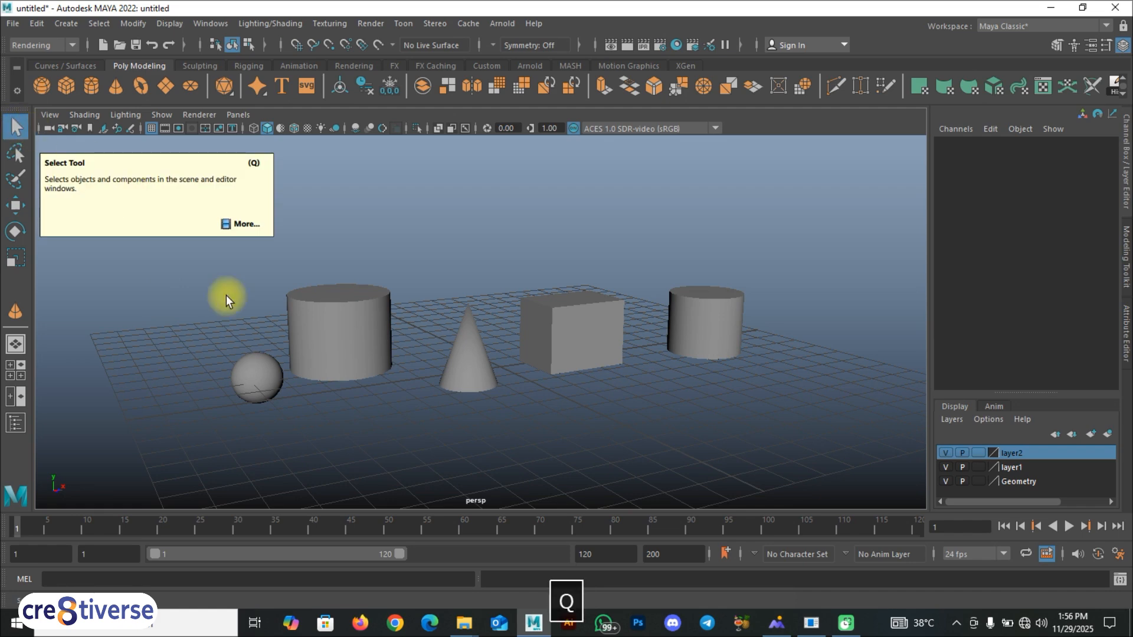
click(259, 370)
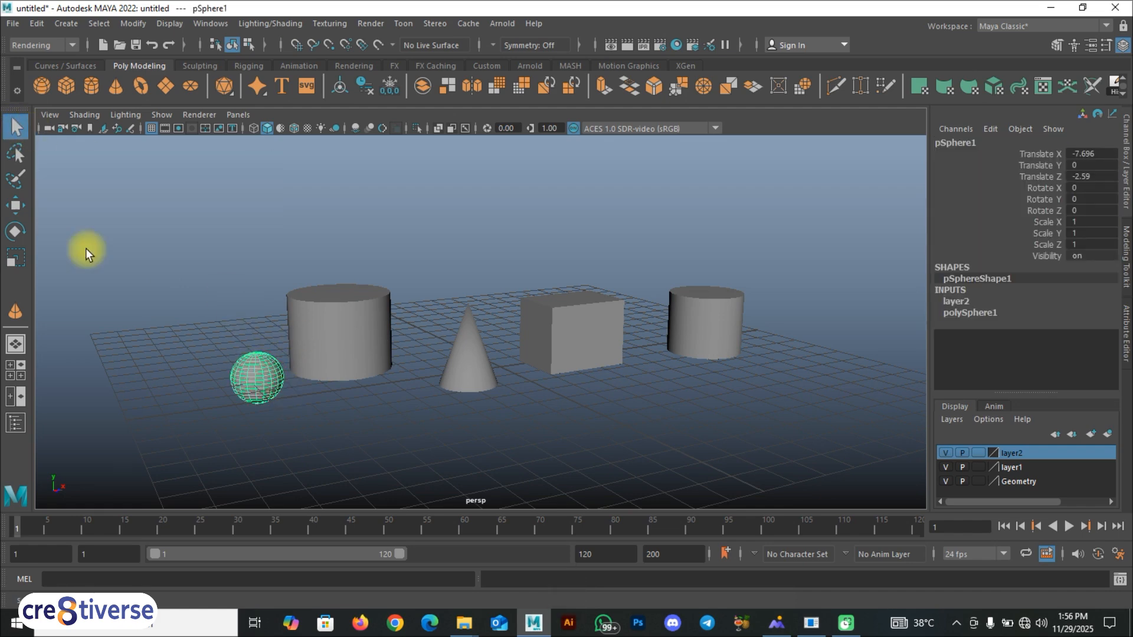
- Use the Lasso tool to select the objects one at a time, ending with the small cylinder
click(12, 154)
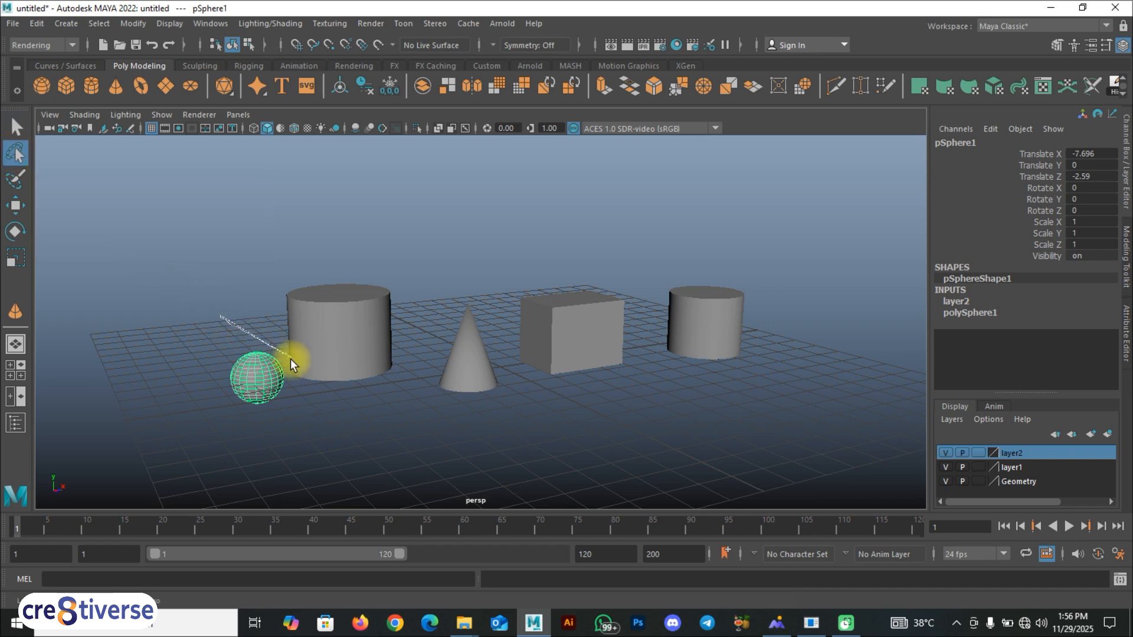
drag(286, 387, 239, 428)
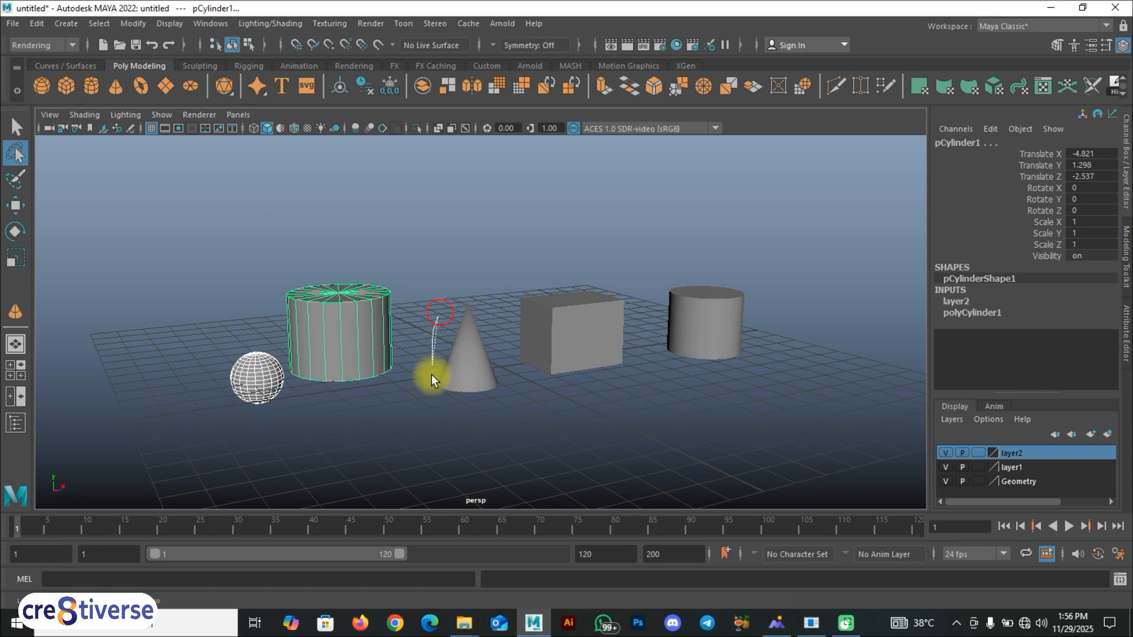
drag(498, 299, 500, 301)
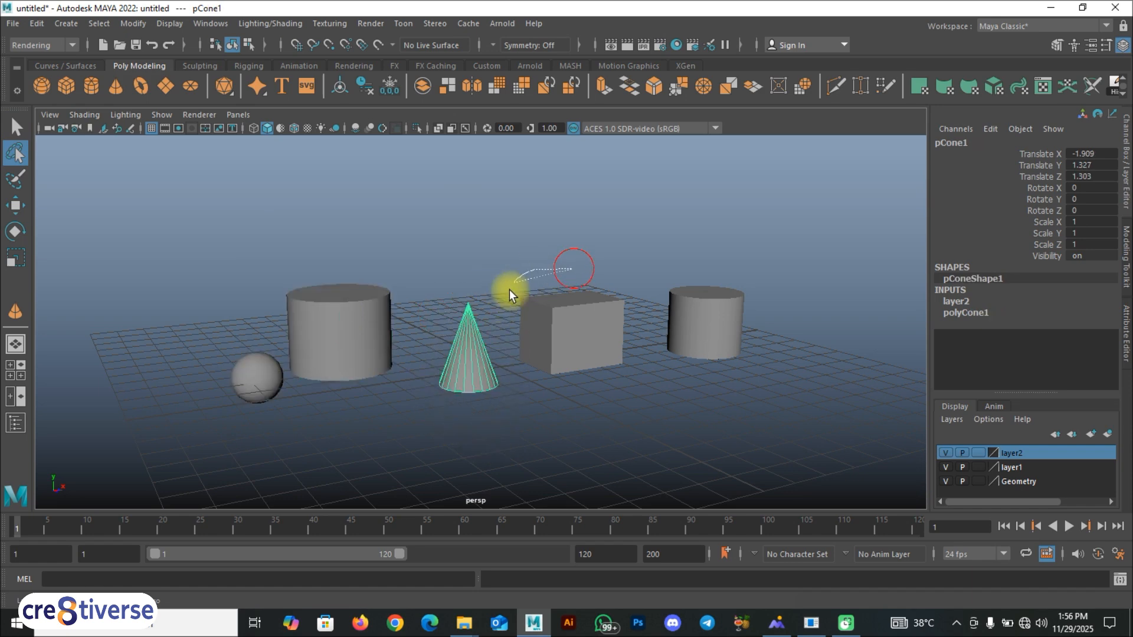
drag(647, 342, 636, 286)
drag(672, 252, 748, 384)
drag(745, 269, 742, 269)
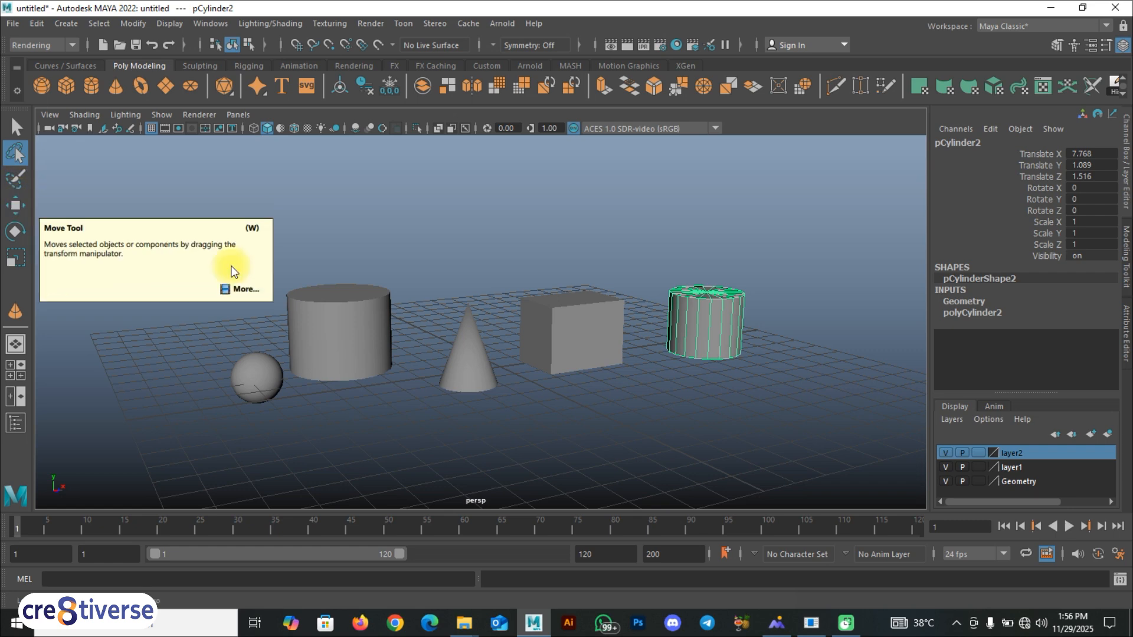
- Activate the Move tool and select each object in turn, ending with the small cylinder
key(w)
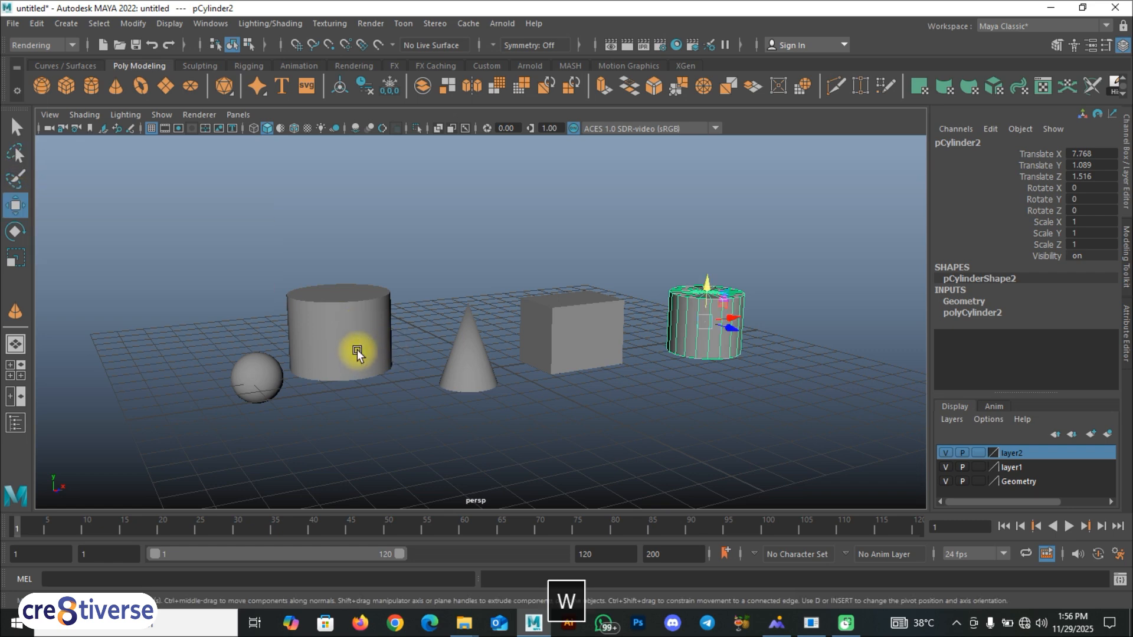
click(343, 335)
click(479, 362)
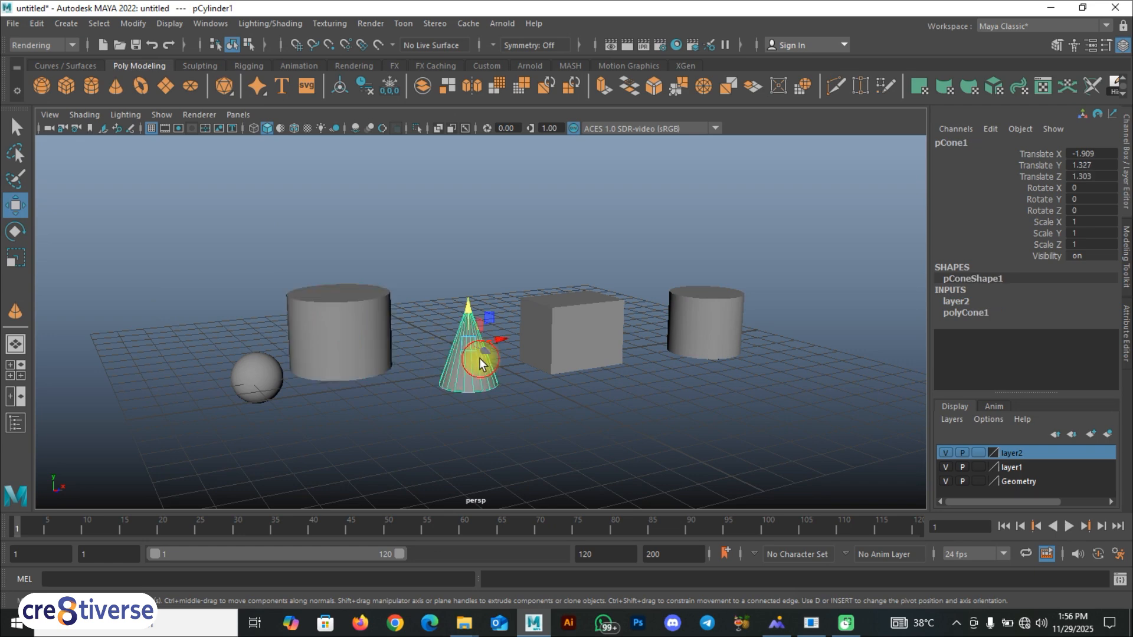
click(612, 331)
click(746, 324)
click(709, 331)
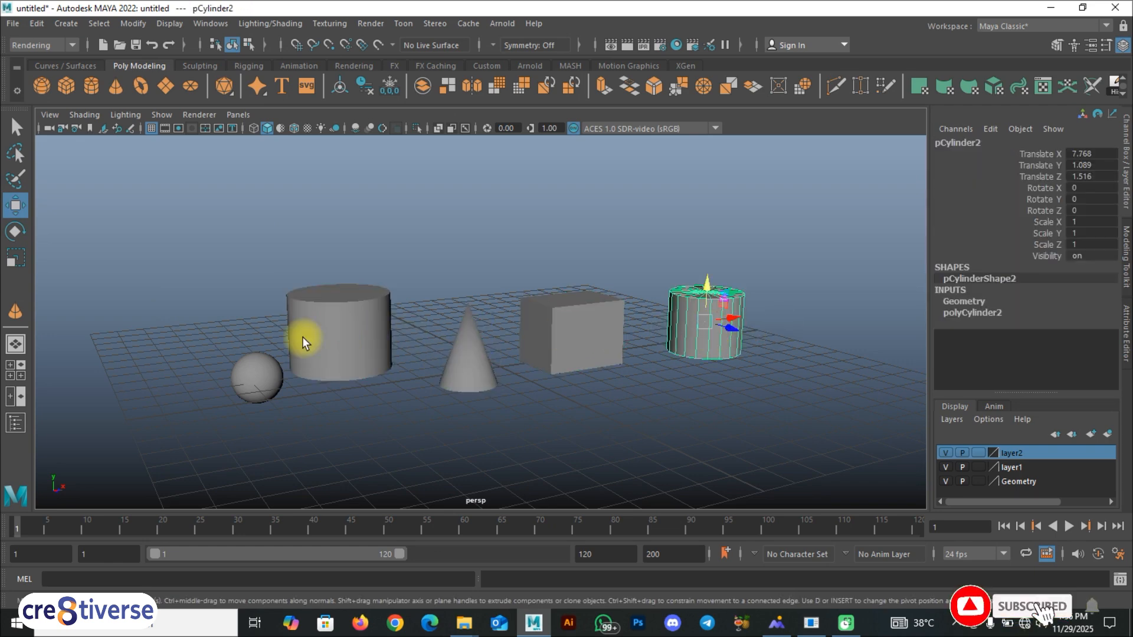
key(w)
key(q)
key(w)
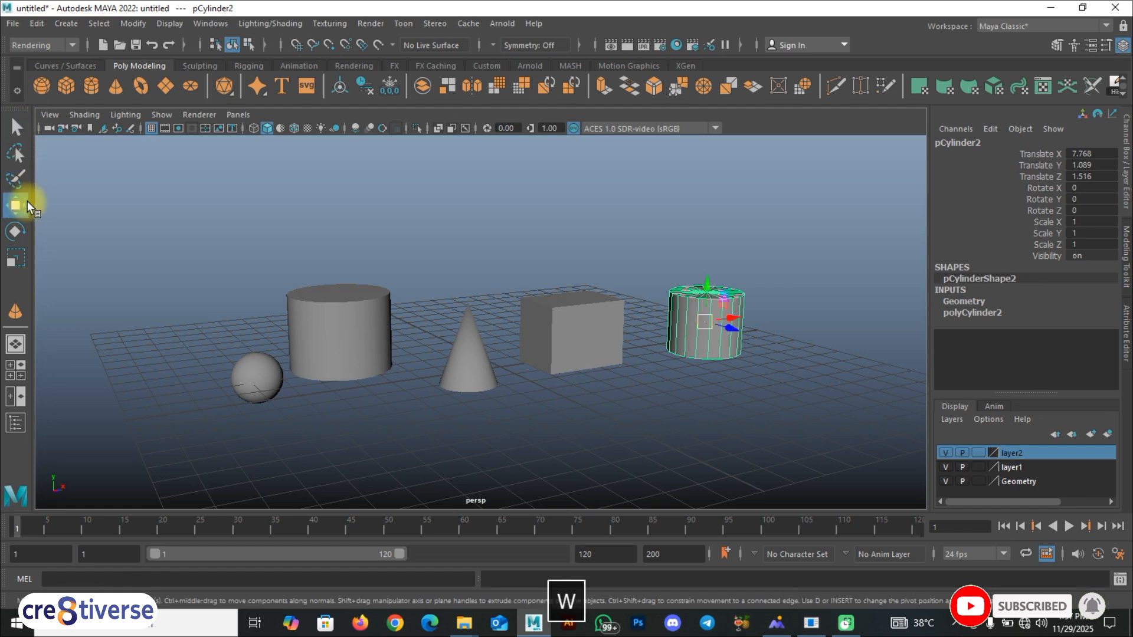
- Rotate the small cylinder freely to about -158, 136 and -67 degrees in X, Y and Z
click(17, 232)
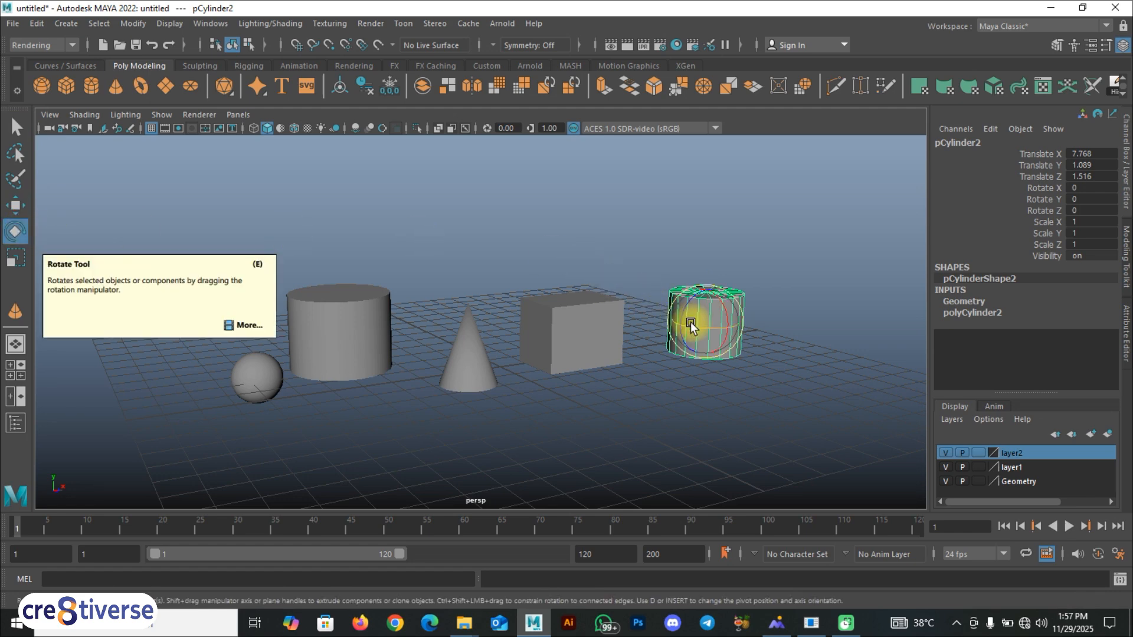
mouse_move(690, 325)
mouse_down()
mouse_move(751, 328)
mouse_move(687, 311)
mouse_move(683, 332)
mouse_move(728, 326)
mouse_move(735, 303)
mouse_move(728, 329)
mouse_move(702, 321)
mouse_up()
key(r)
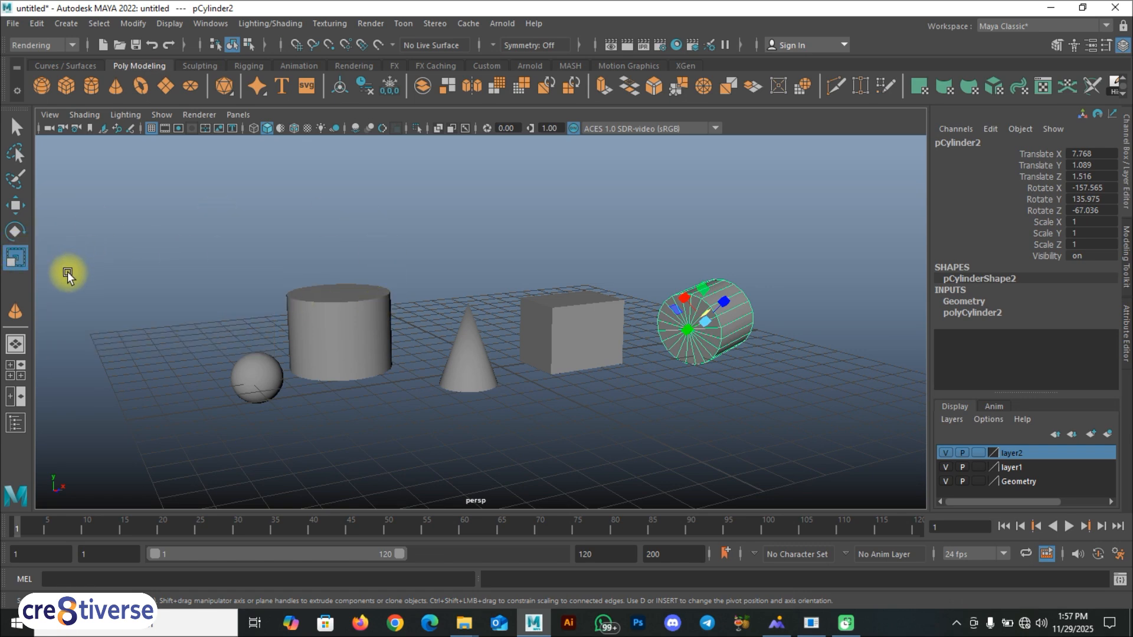
key(r)
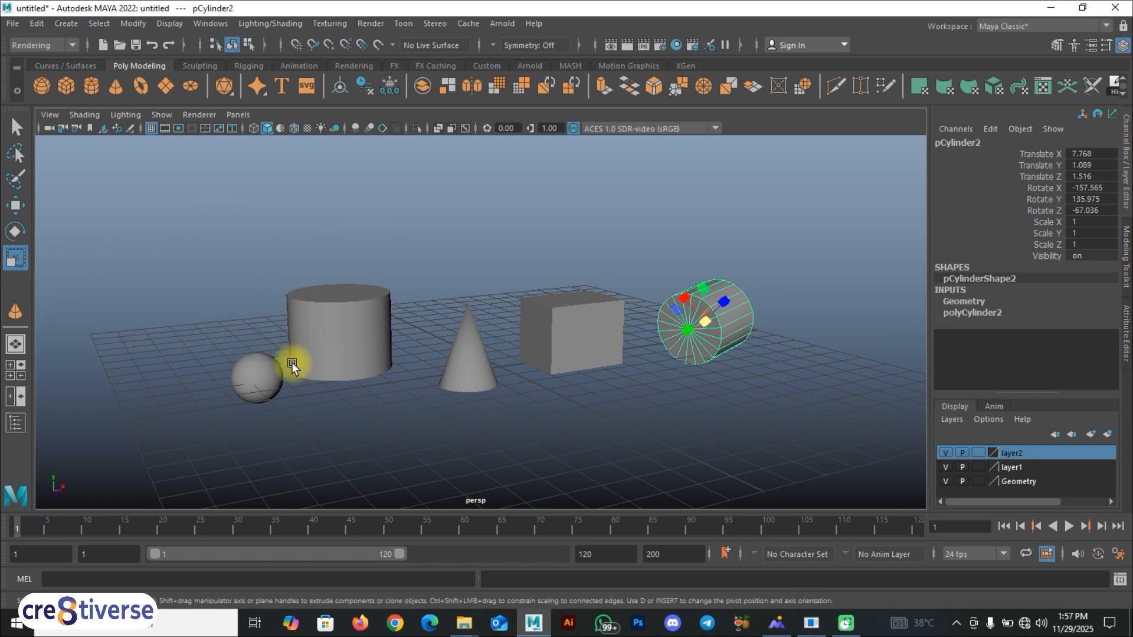
alt+right_drag(292, 362, 306, 350)
alt+middle_drag(306, 350, 391, 310)
scroll(391, 310, up, 4)
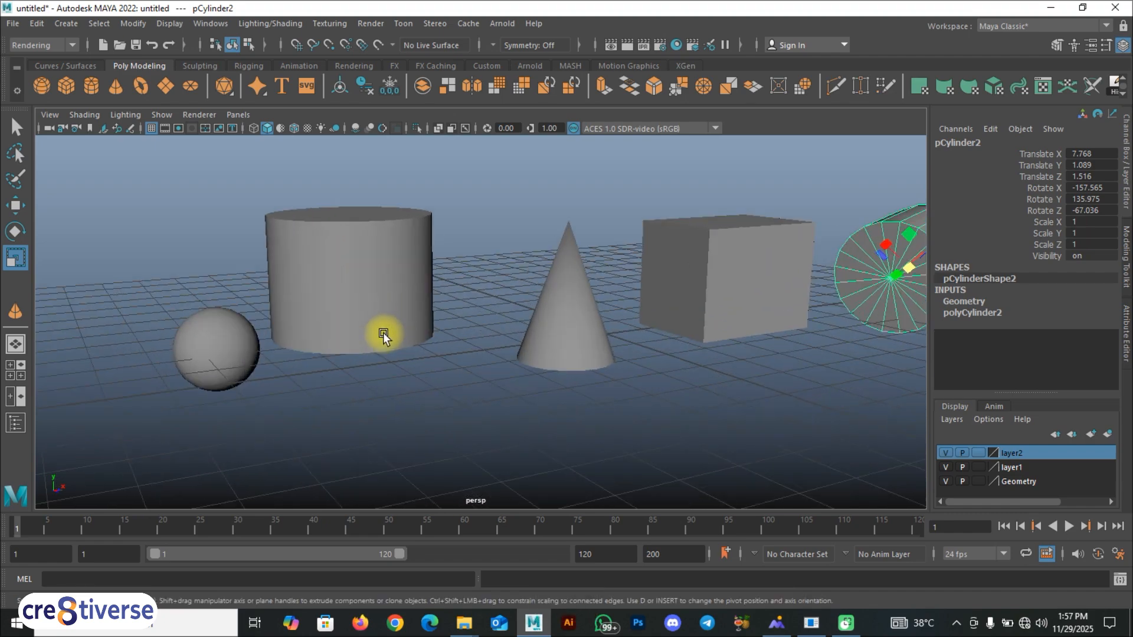
scroll(385, 331, down, 4)
alt+drag(386, 332, 429, 360)
- Select the sphere with the Move tool
key(w)
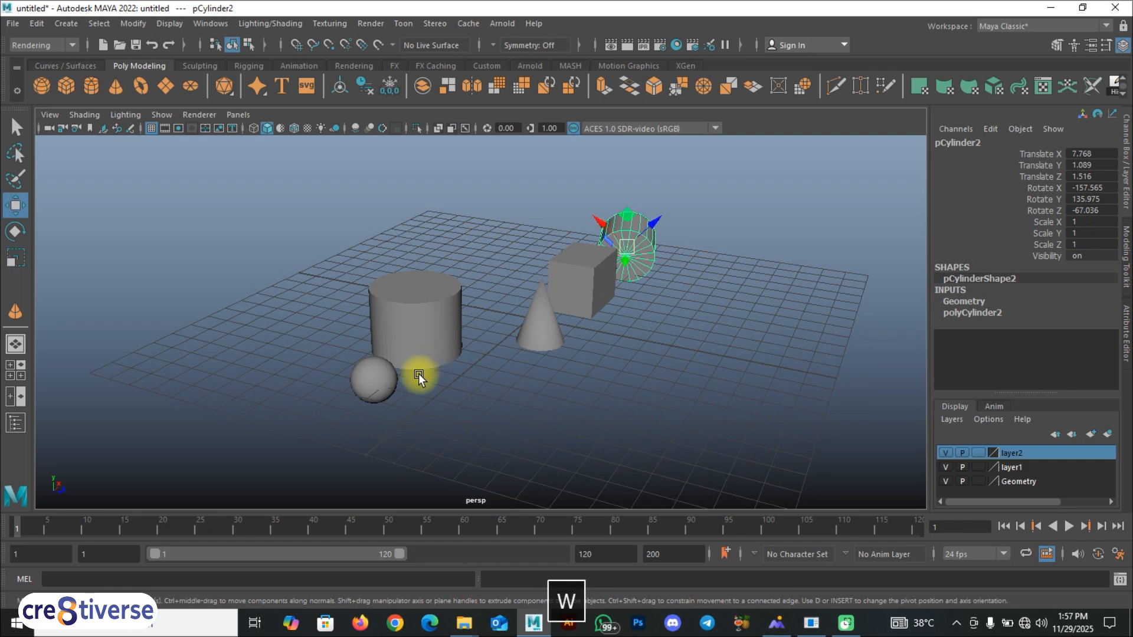
click(380, 380)
scroll(406, 388, up, 5)
scroll(603, 267, up, 4)
alt+middle_drag(446, 346, 474, 362)
drag(524, 310, 310, 305)
alt+middle_drag(313, 326, 340, 359)
alt+drag(340, 359, 329, 319)
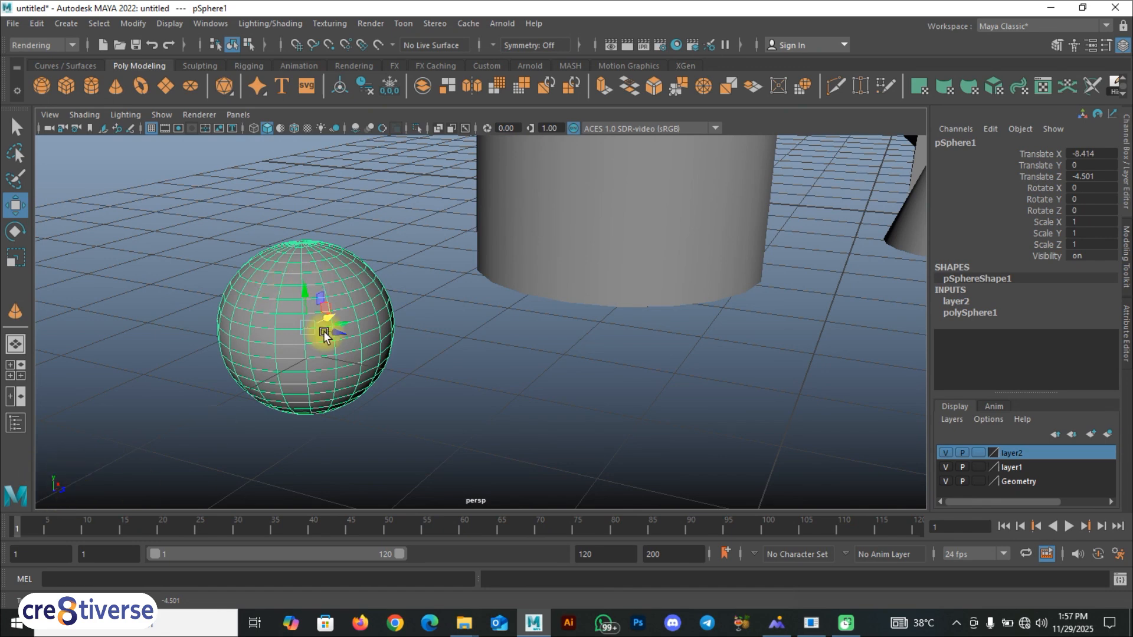
click(429, 386)
click(339, 336)
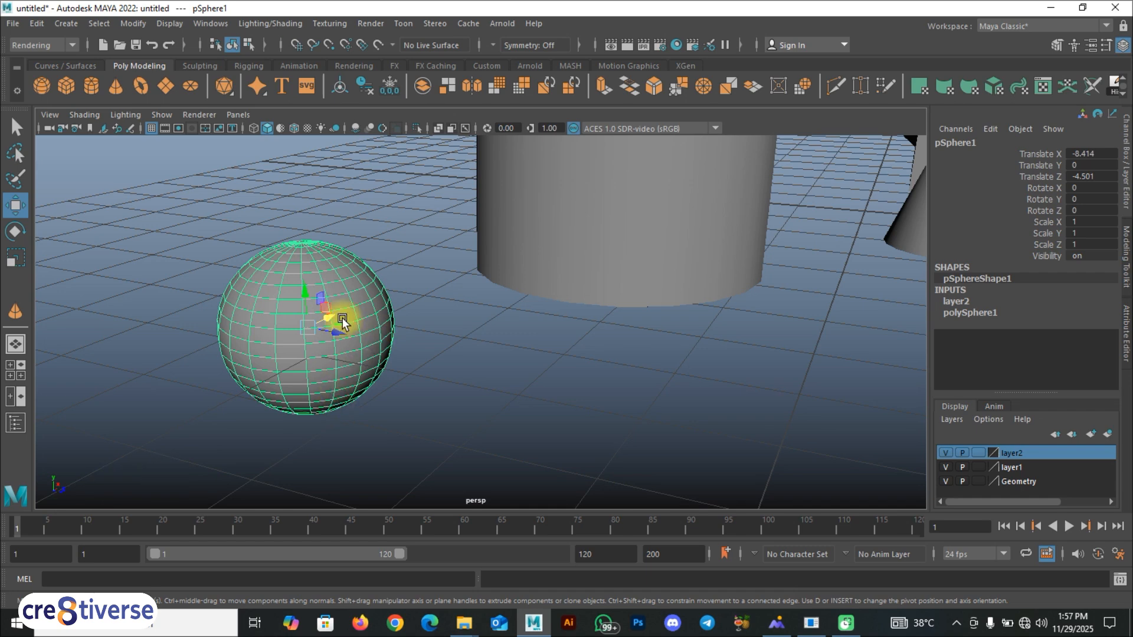
- Try moving the sphere along its individual axes, undoing each move
drag(304, 286, 309, 220)
key(ctrl+z)
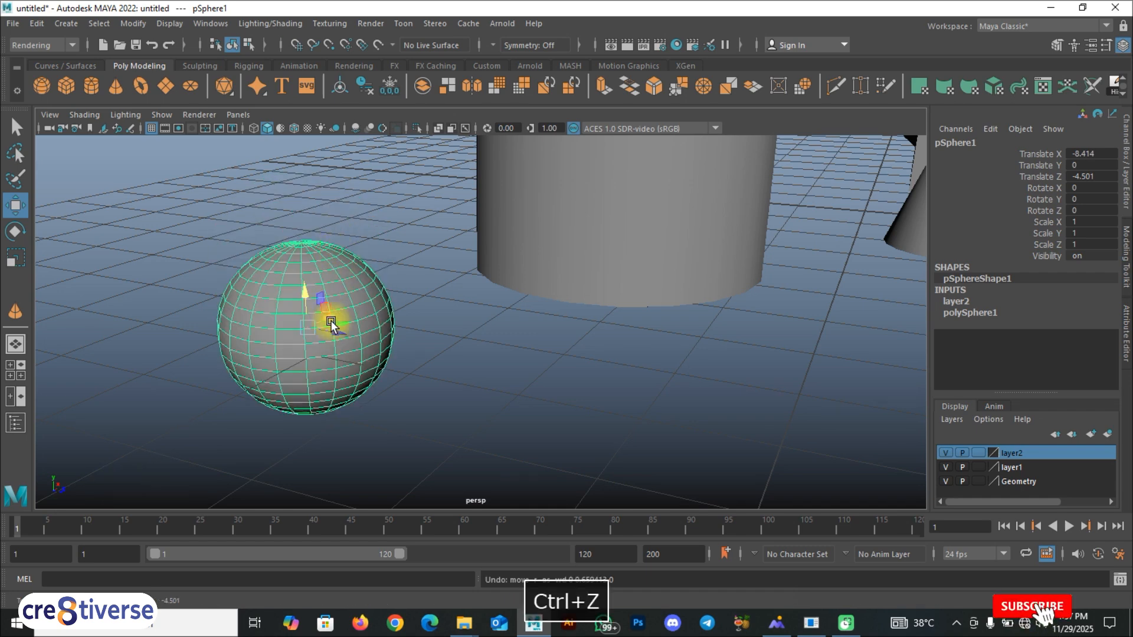
drag(341, 334, 472, 357)
key(ctrl+z)
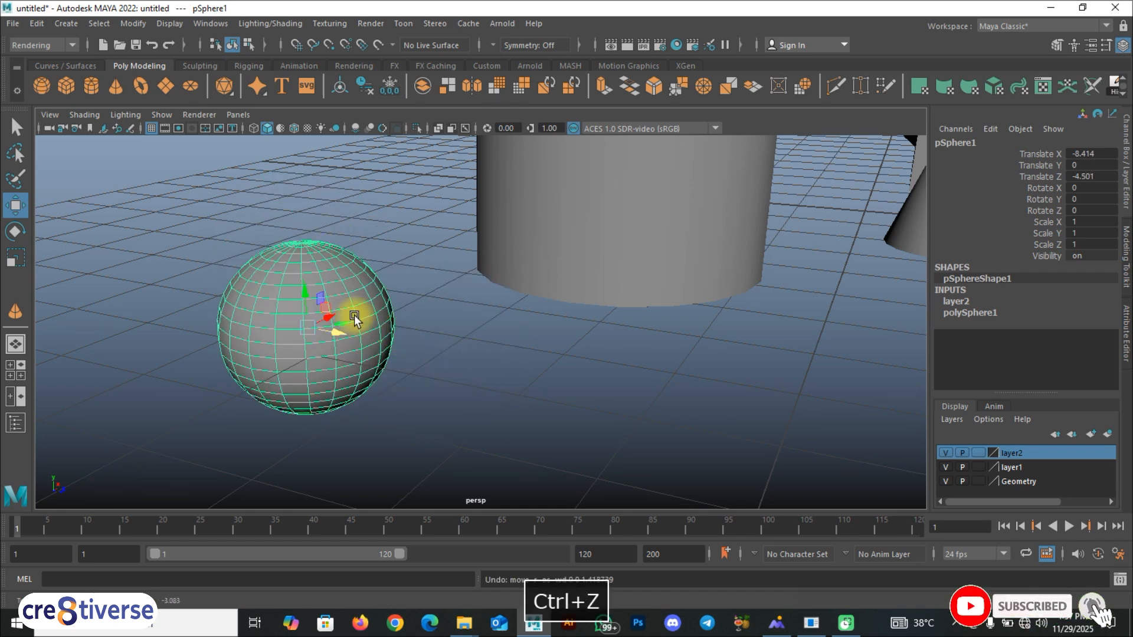
drag(332, 317, 438, 245)
key(ctrl+z)
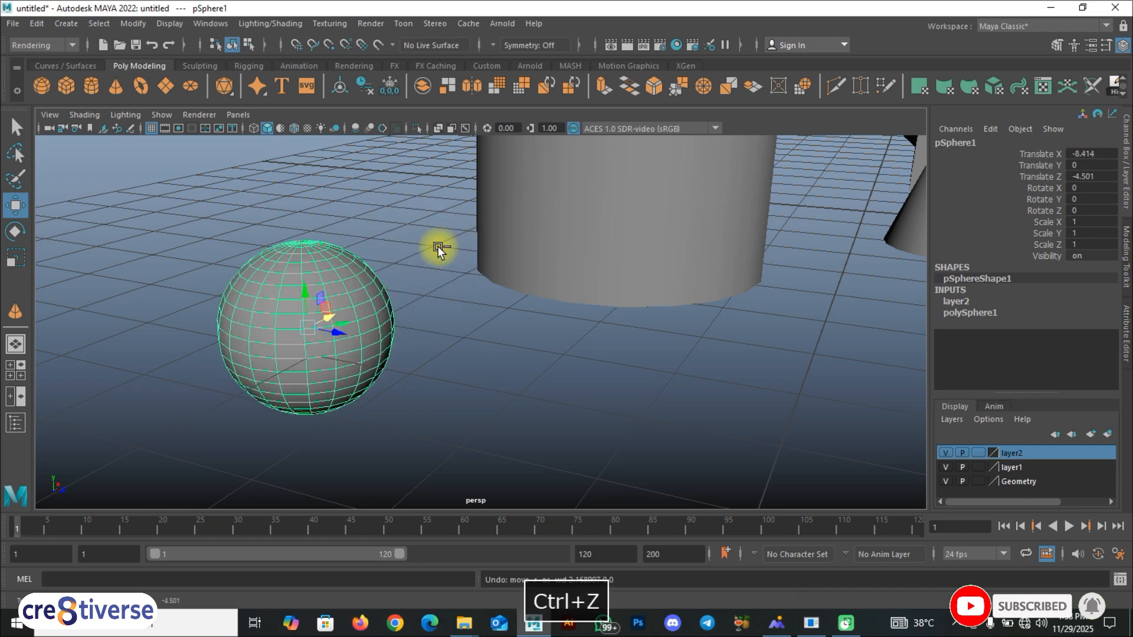
- Nudge the sphere slightly across the ground plane with the Move tool
click(428, 348)
click(323, 325)
mouse_move(336, 353)
alt+mouse_down()
mouse_move(300, 363)
mouse_move(340, 345)
alt+mouse_up()
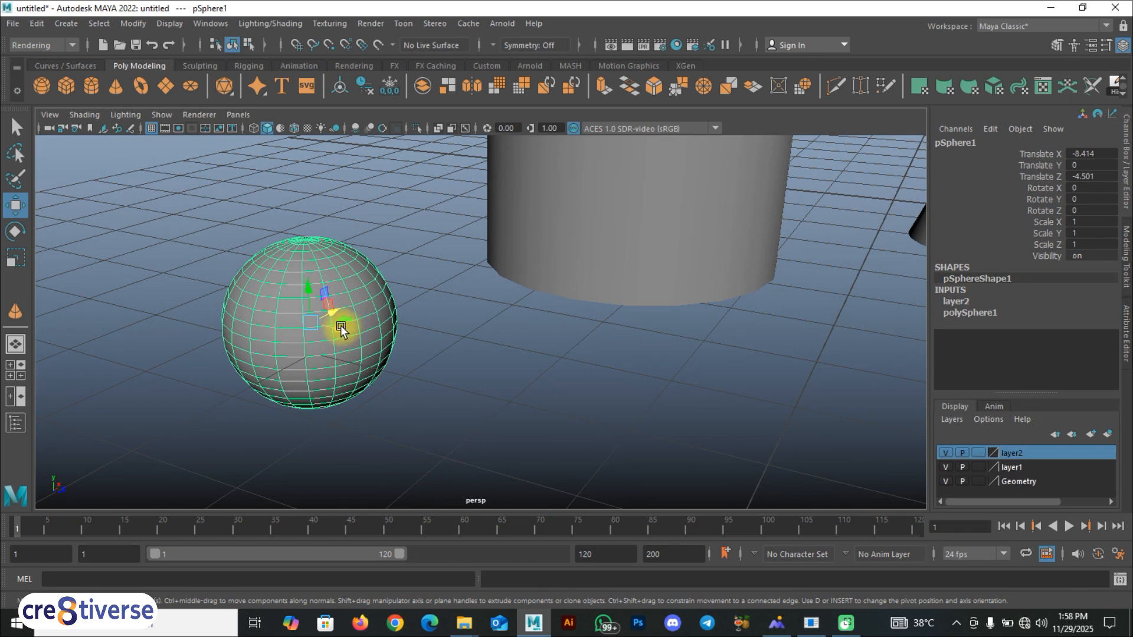
drag(342, 319, 343, 318)
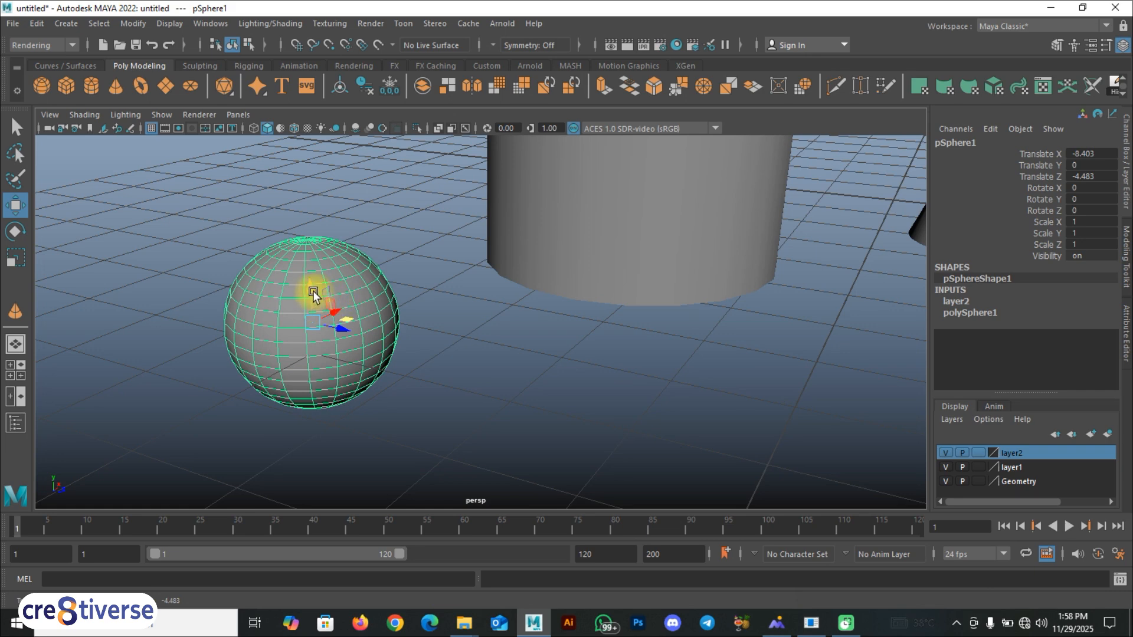
- Lift the sphere to about 0.5 units and rotate it to about -23, -127 and -55 degrees
drag(349, 326, 381, 269)
alt+drag(435, 309, 502, 306)
key(e)
drag(397, 321, 387, 289)
- Try scaling the large cylinder uniformly and along single axes and planes, undoing each scale
key(r)
alt+drag(403, 326, 566, 352)
click(495, 205)
key(ctrl+z)
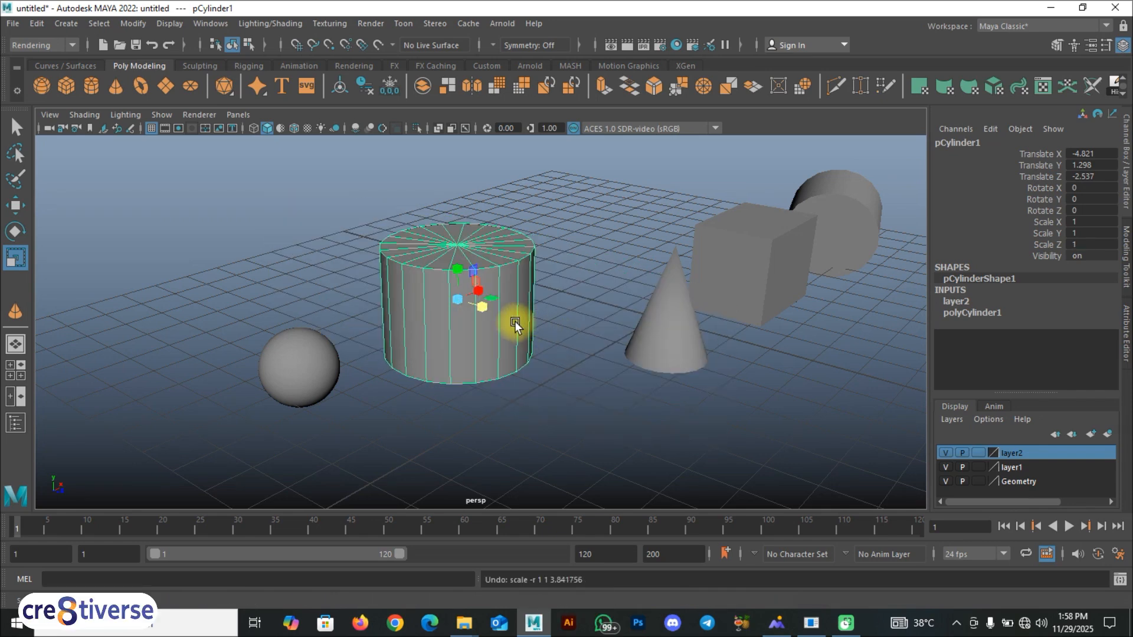
drag(481, 291, 573, 249)
key(ctrl+z)
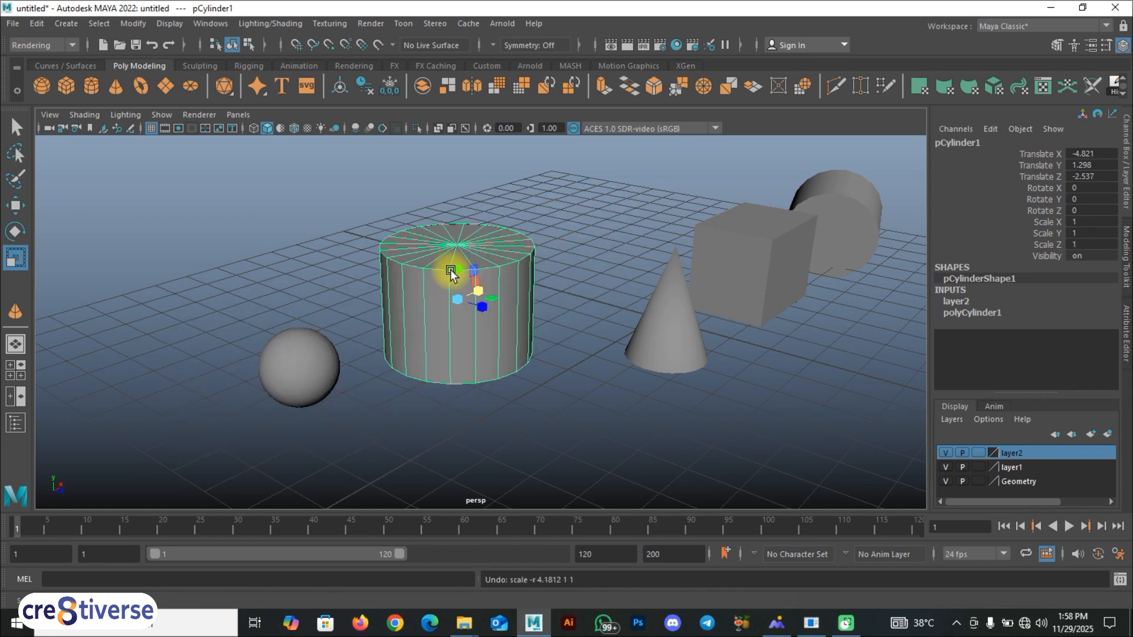
drag(458, 265, 489, 179)
key(ctrl+z)
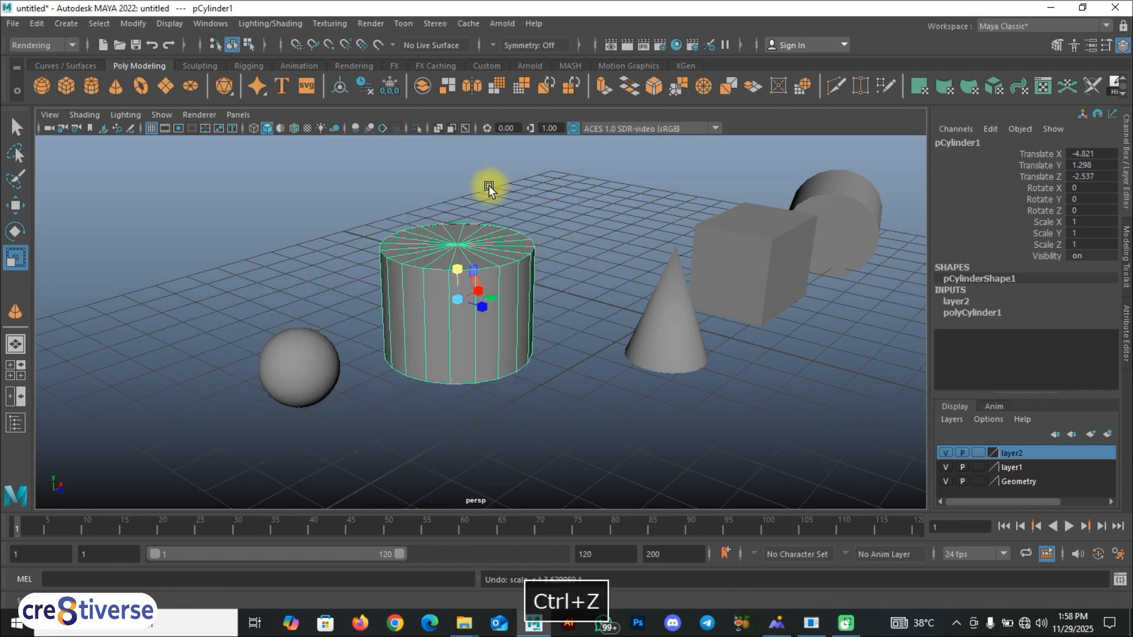
drag(499, 296, 538, 276)
key(ctrl+z)
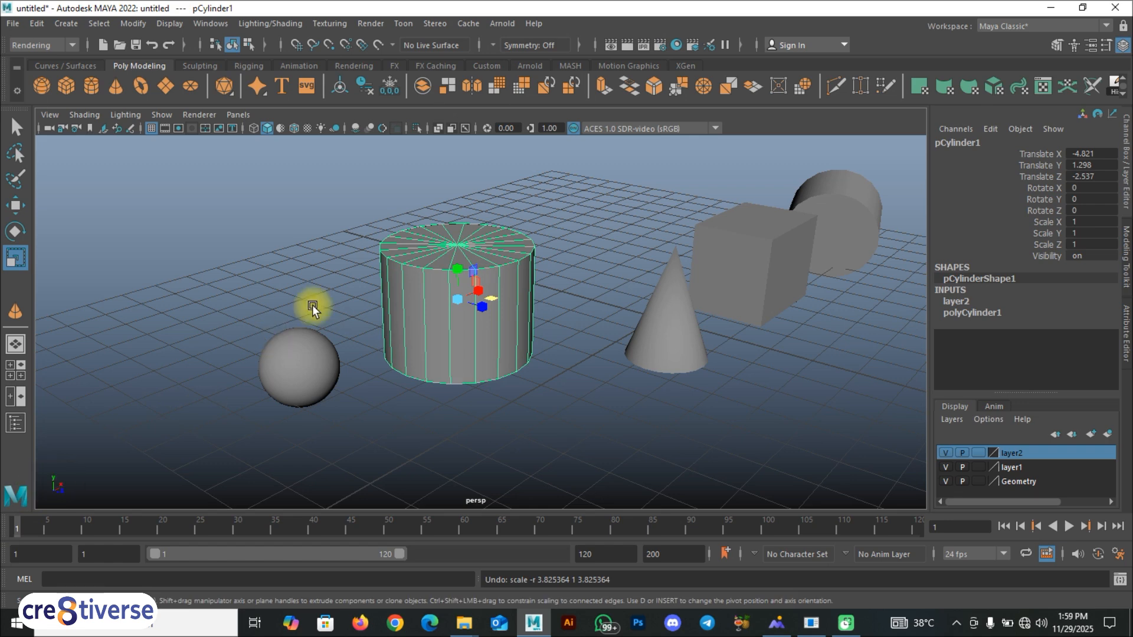
drag(473, 268, 484, 241)
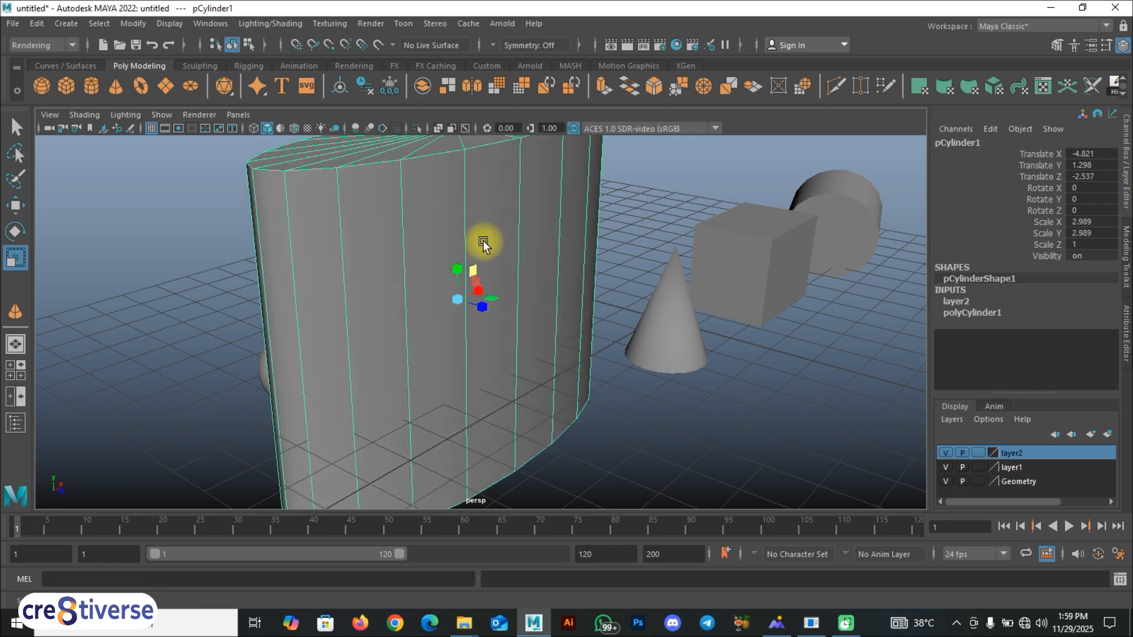
key(ctrl+z)
drag(479, 283, 537, 261)
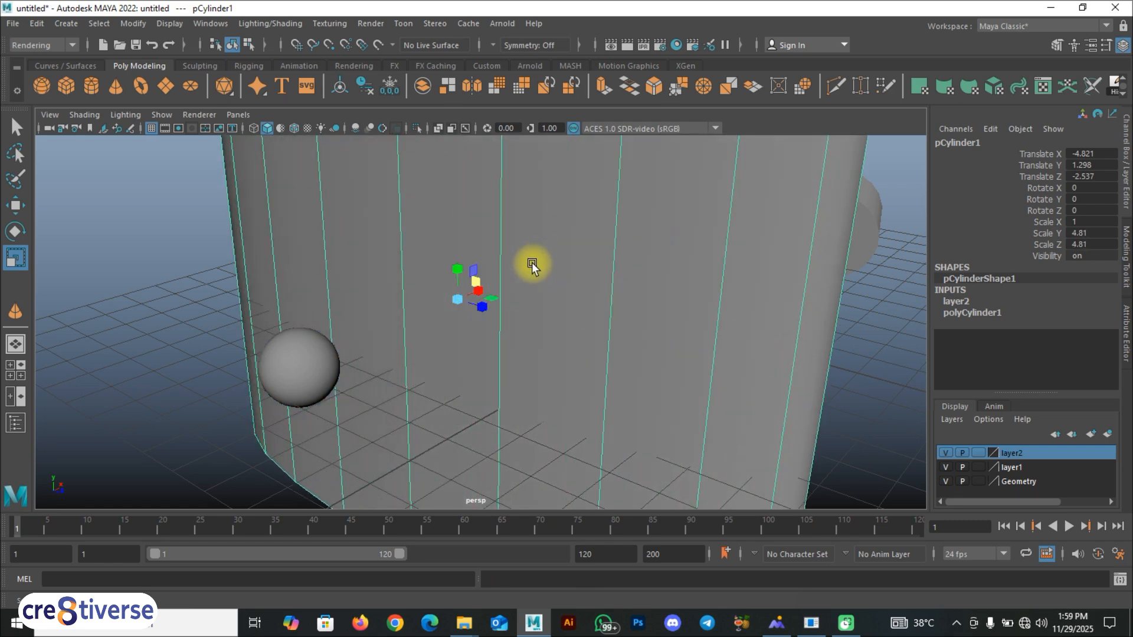
key(ctrl+z)
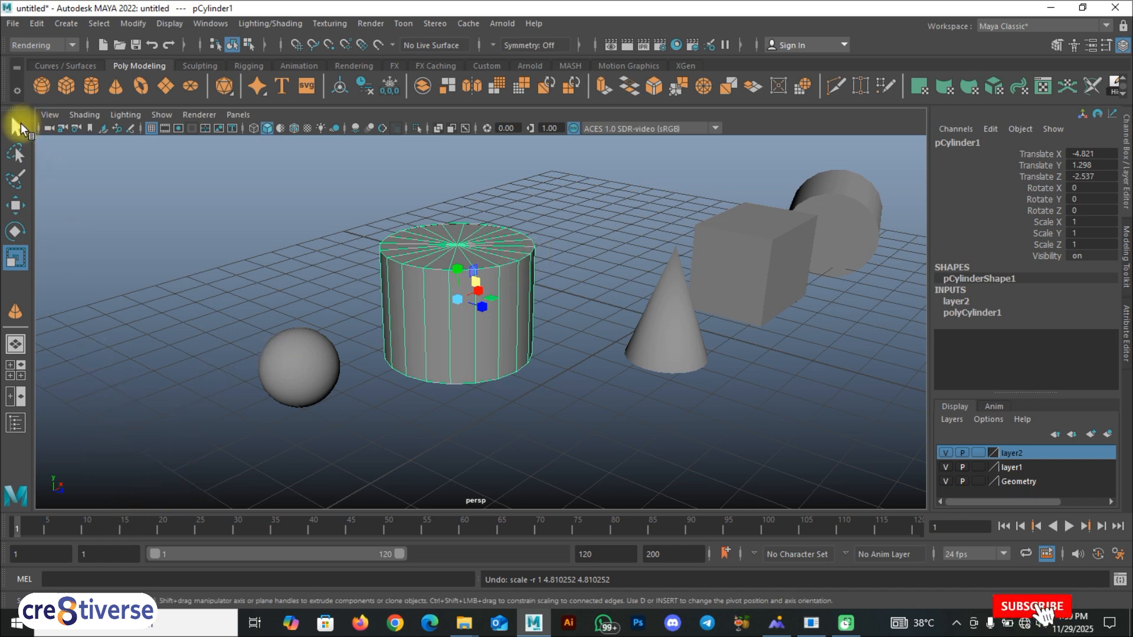
- Move the large cylinder up and back to about Y 2.16 and Z 1.1, behind the cone
scroll(588, 349, down, 3)
scroll(590, 353, up, 3)
click(586, 409)
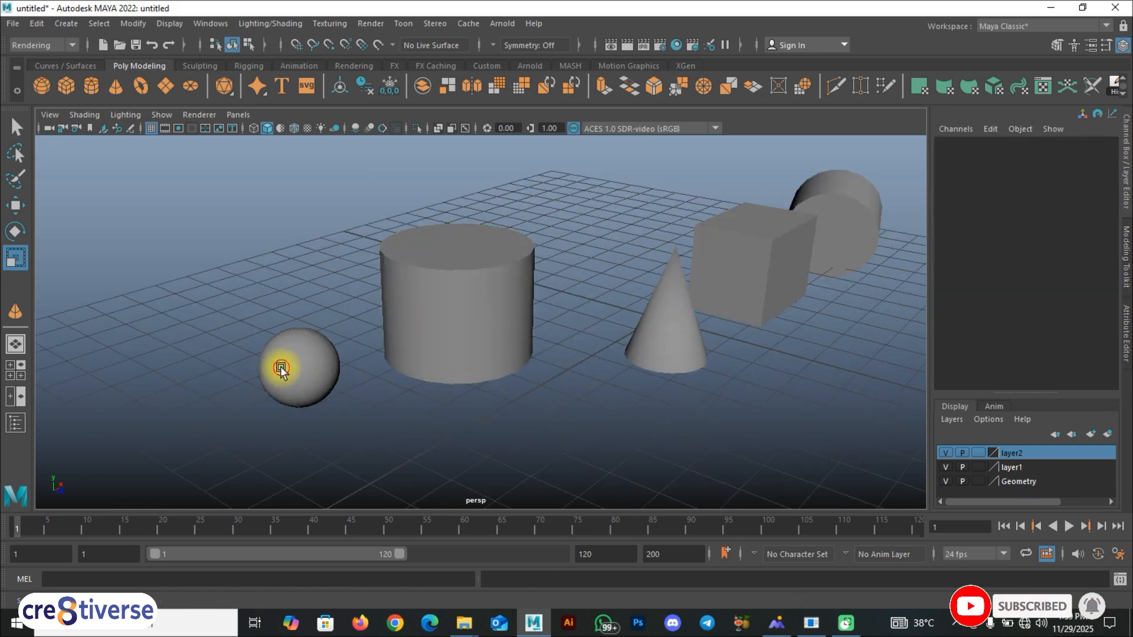
click(281, 366)
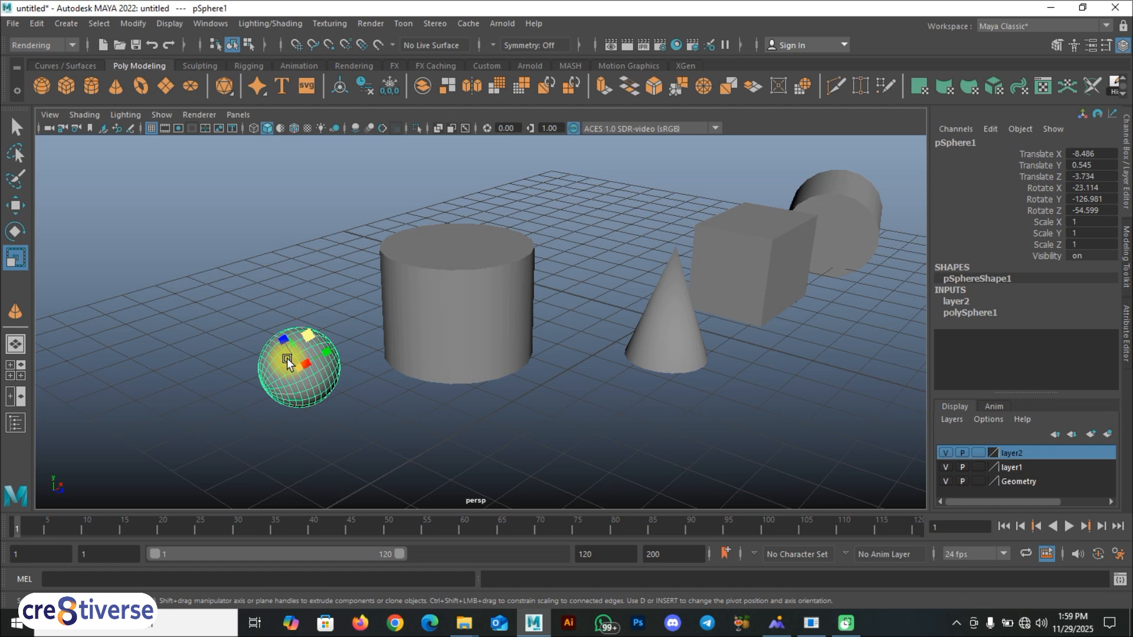
key(w)
click(437, 308)
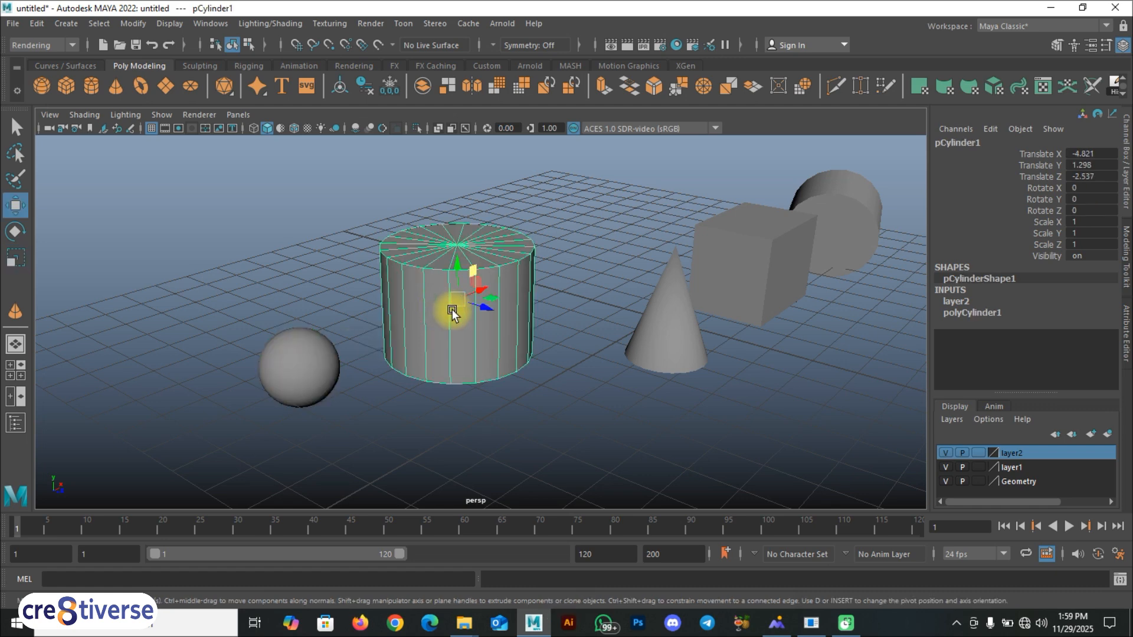
drag(484, 307, 518, 319)
key(e)
key(ctrl+z)
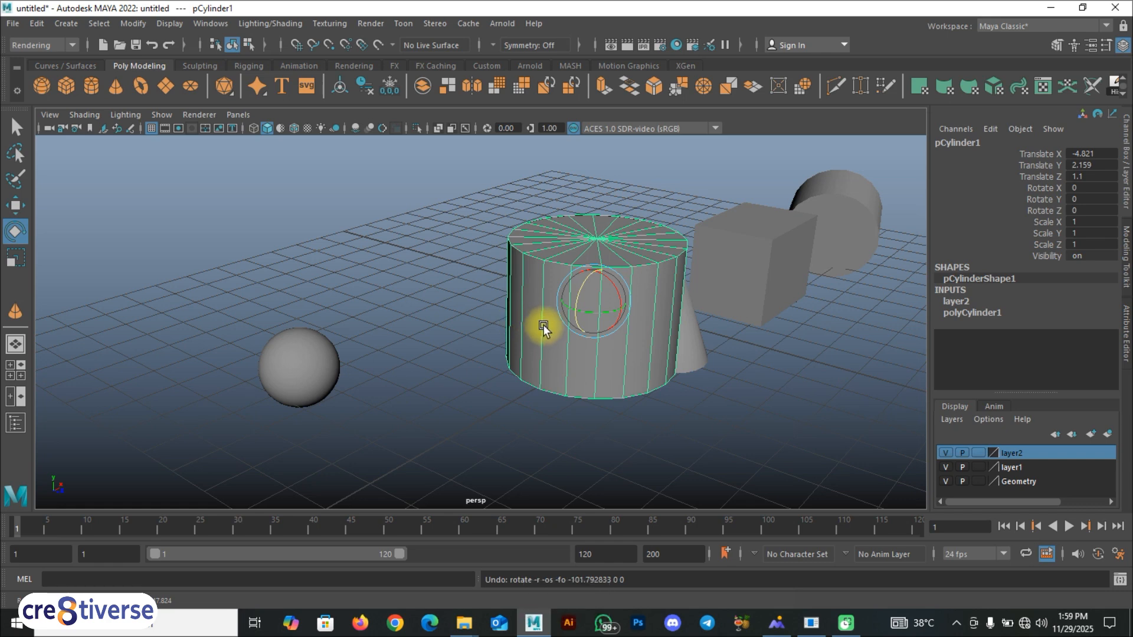
- Scale the large cylinder uniformly to about 1.271 with the Scale tool
key(r)
drag(598, 301, 607, 299)
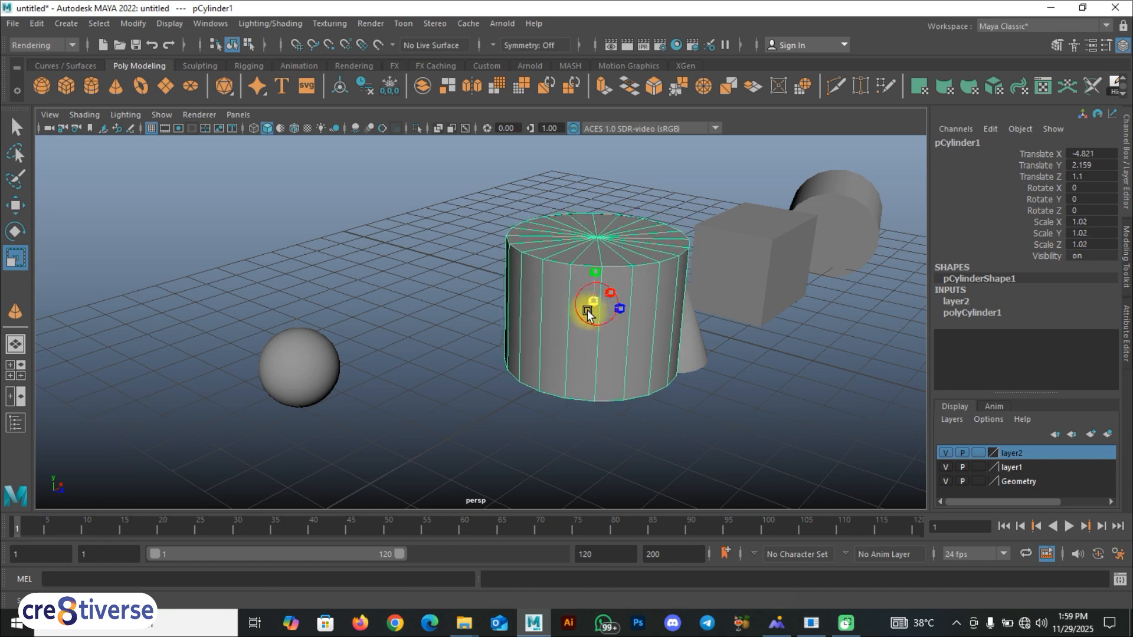
middle_drag(640, 276, 610, 382)
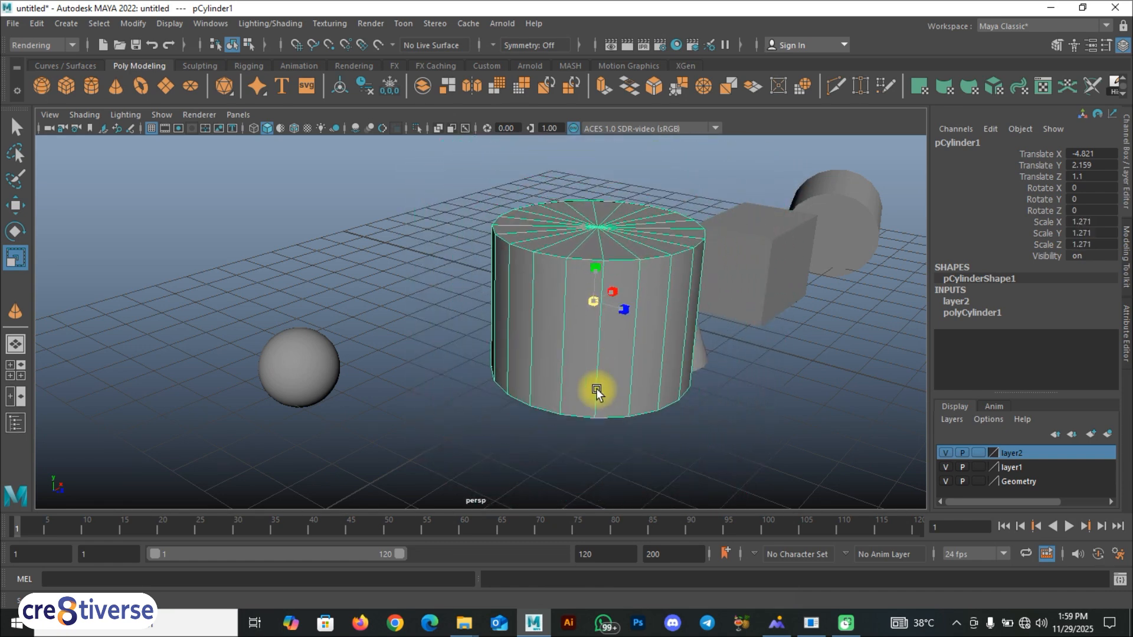
- Deselect everything and inspect the arranged objects in the perspective view from different angles and distances
click(447, 394)
scroll(448, 394, down, 3)
alt+drag(414, 415, 483, 343)
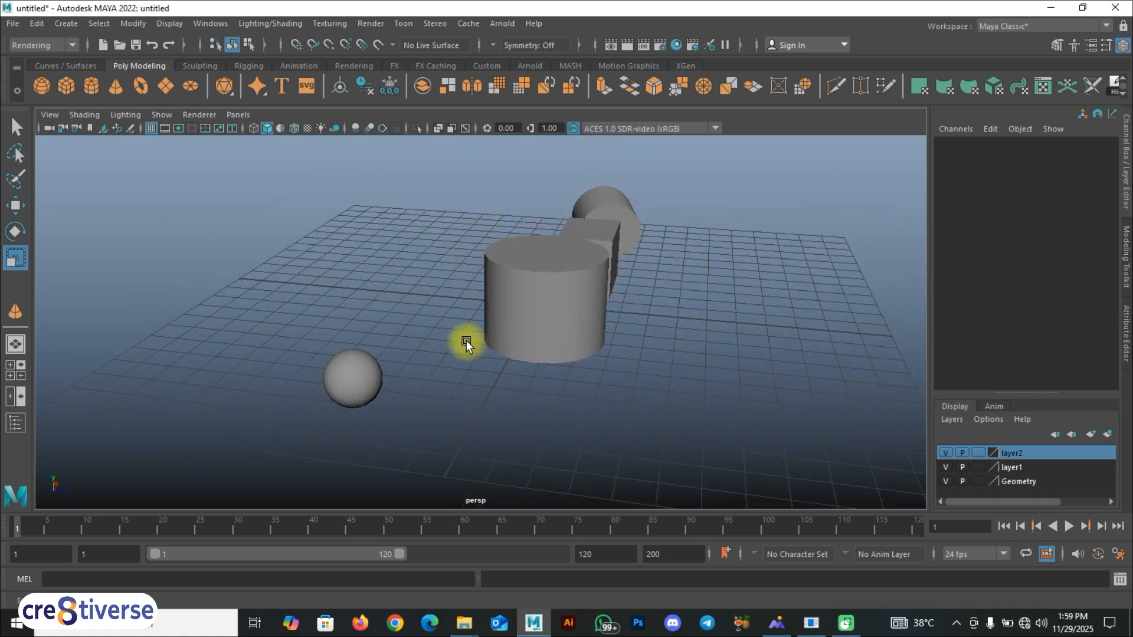
alt+drag(393, 354, 422, 363)
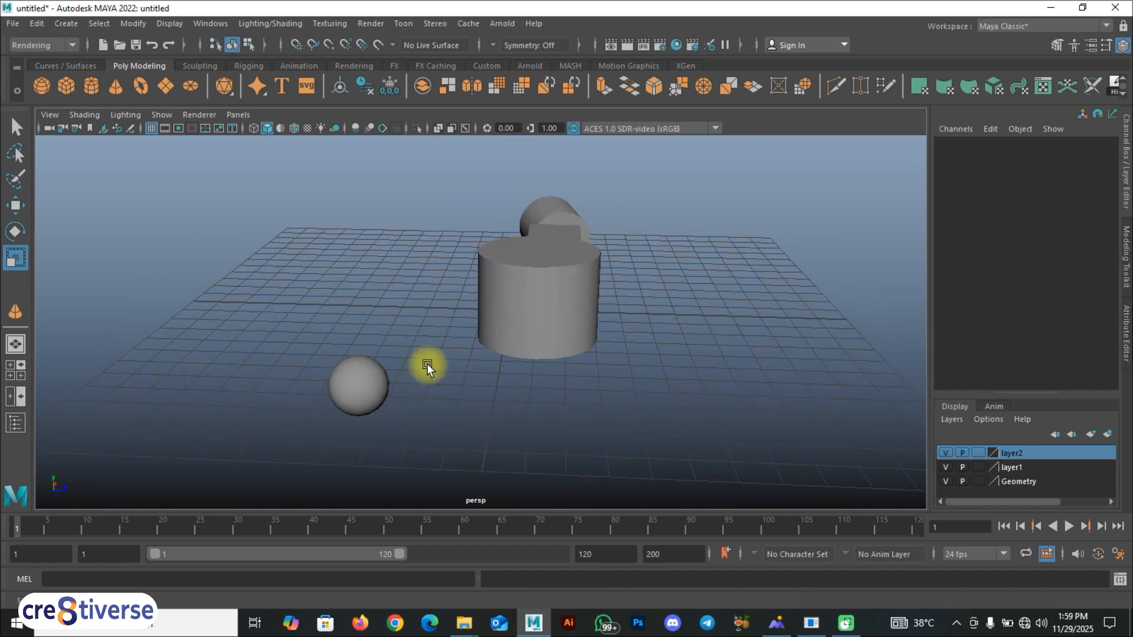
key(alt)
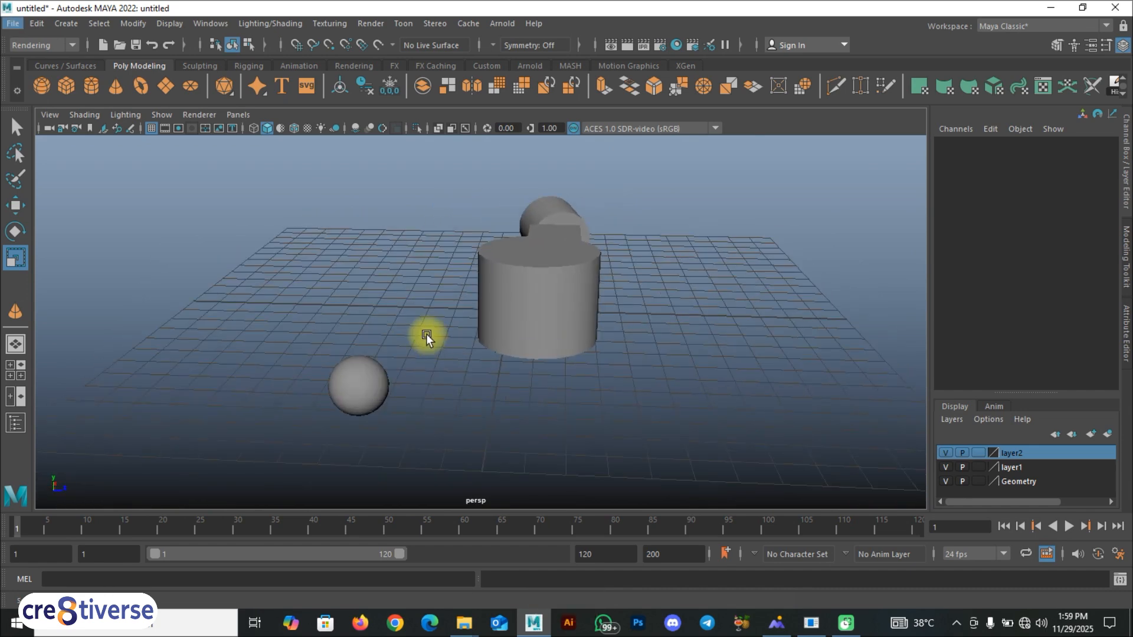
scroll(427, 337, down, 5)
alt+drag(428, 338, 420, 314)
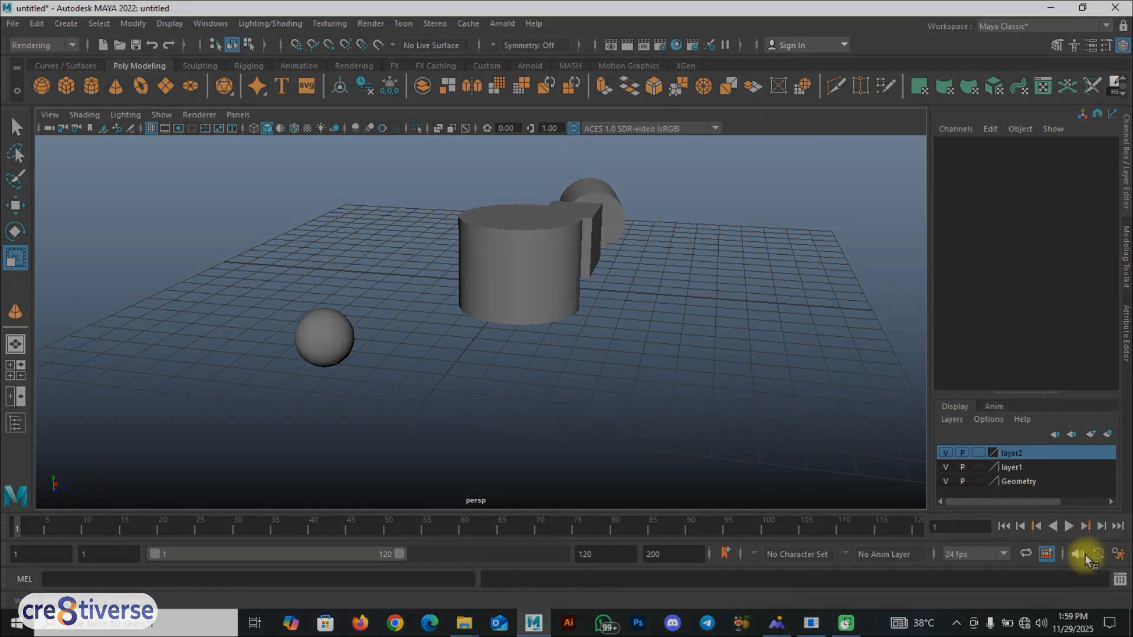